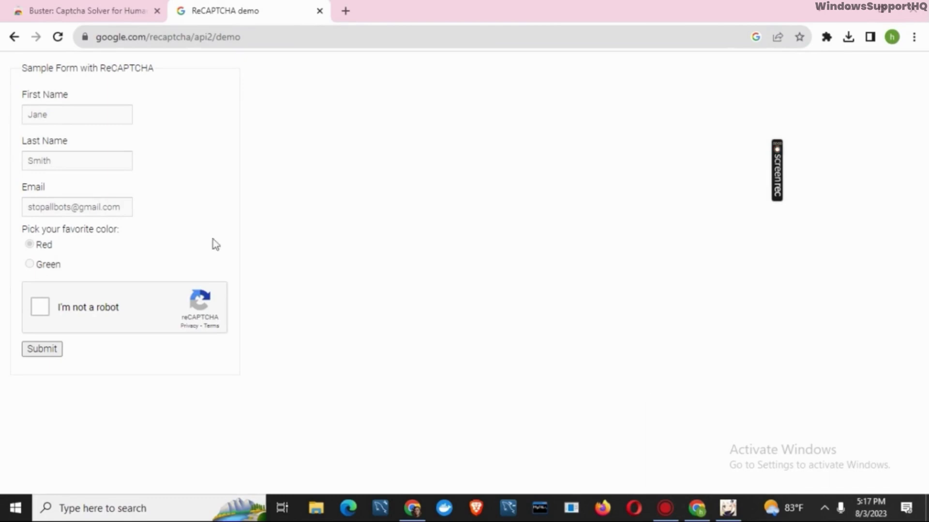
- Start the reCAPTCHA check, select the three stair tiles and submit them for verification
click(40, 308)
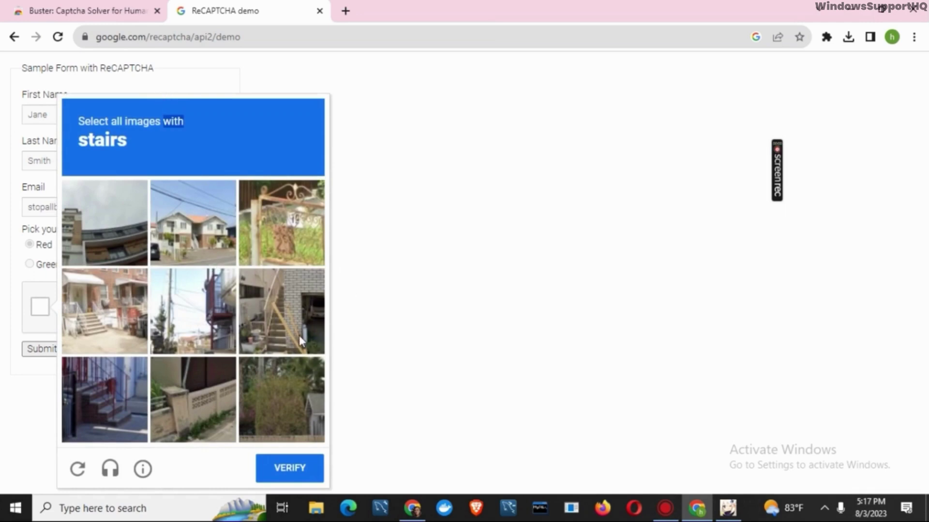
click(299, 335)
click(120, 397)
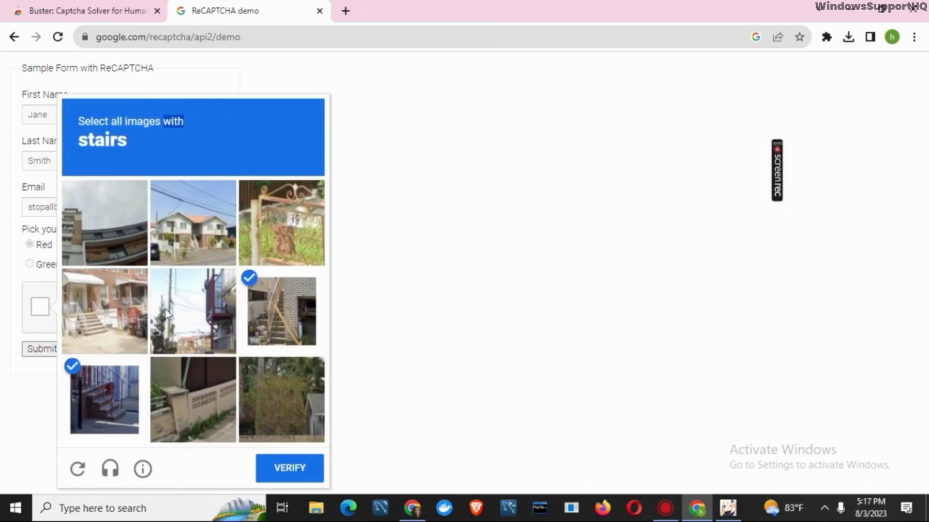
click(122, 308)
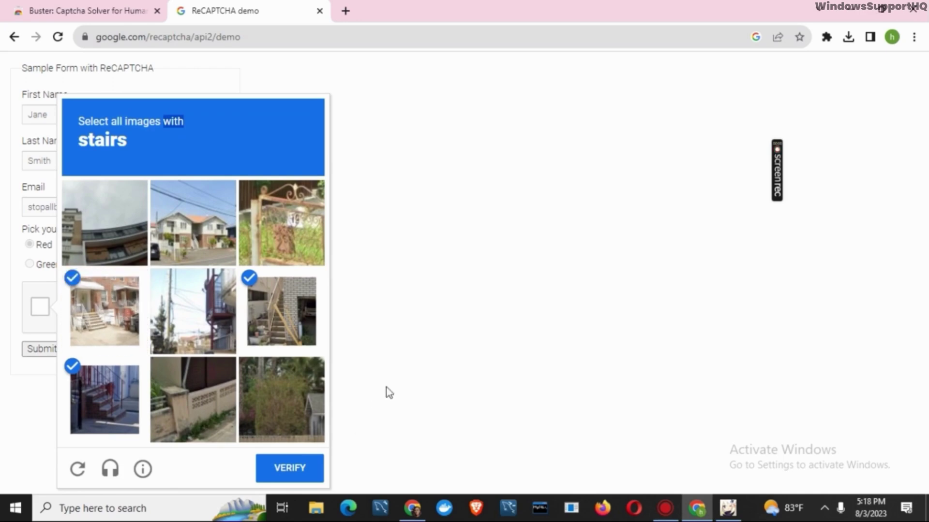
click(280, 468)
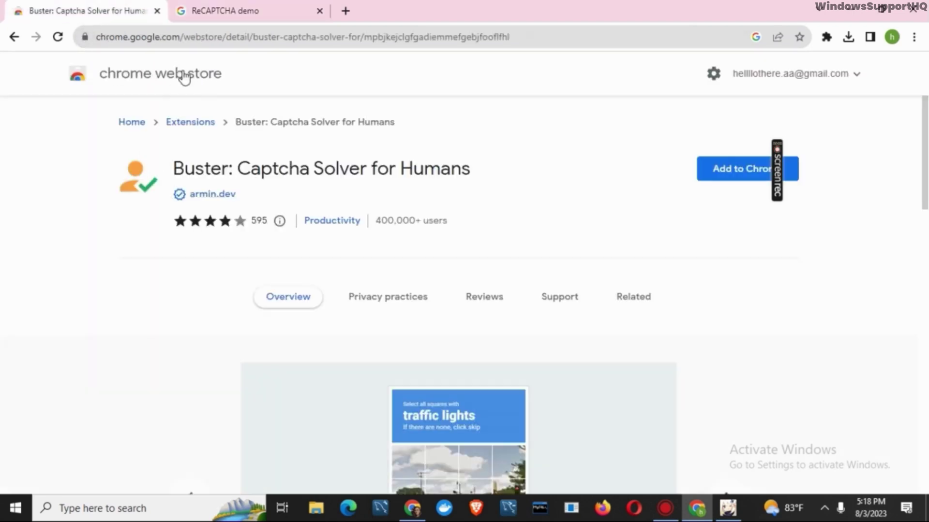
- Install the Buster Captcha Solver extension, accepting its permissions
click(728, 166)
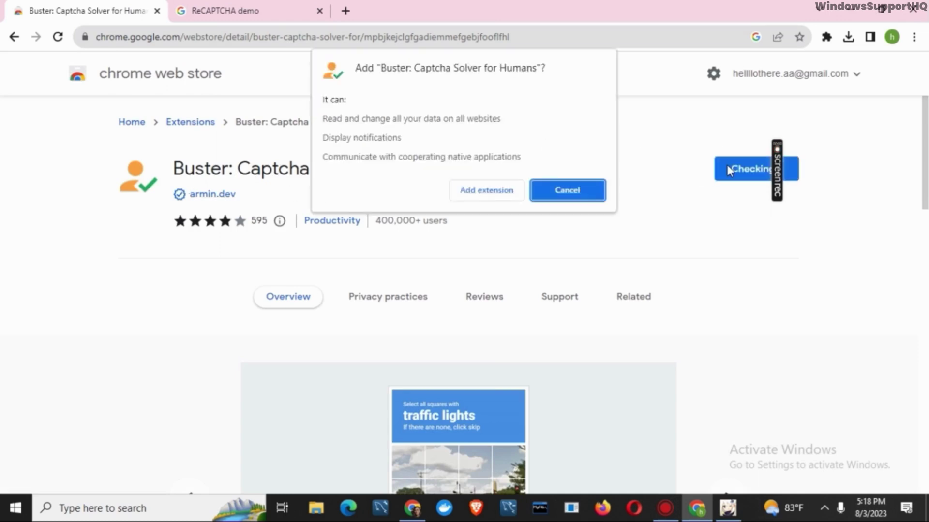
click(512, 194)
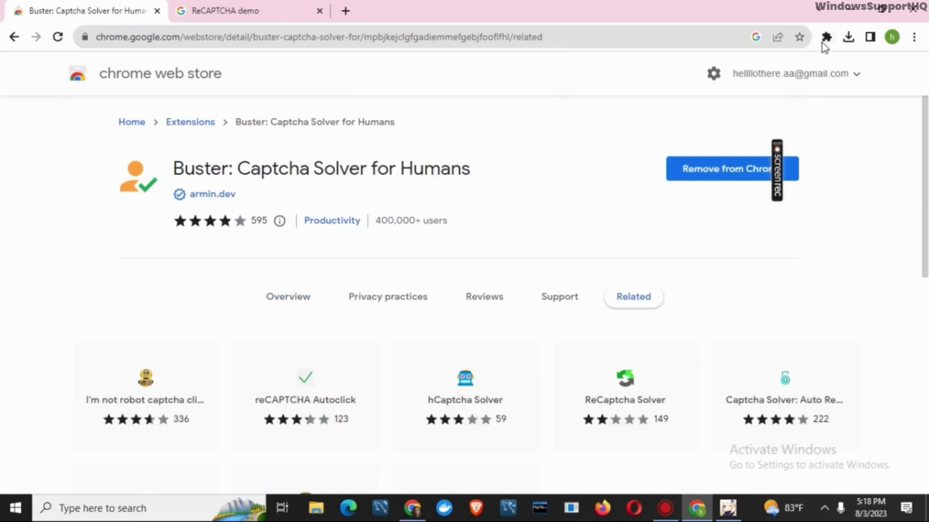
- Pin Buster to the toolbar from the Extensions puzzle menu
click(823, 40)
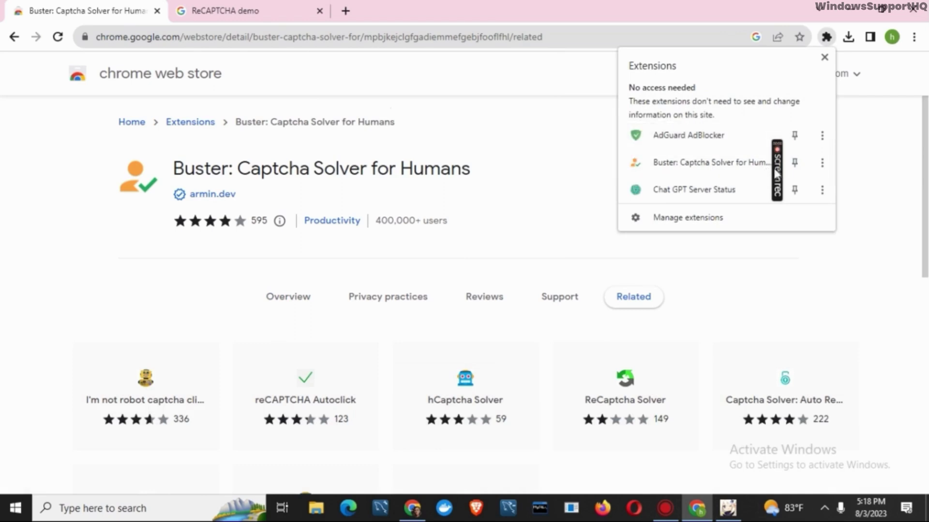
click(795, 163)
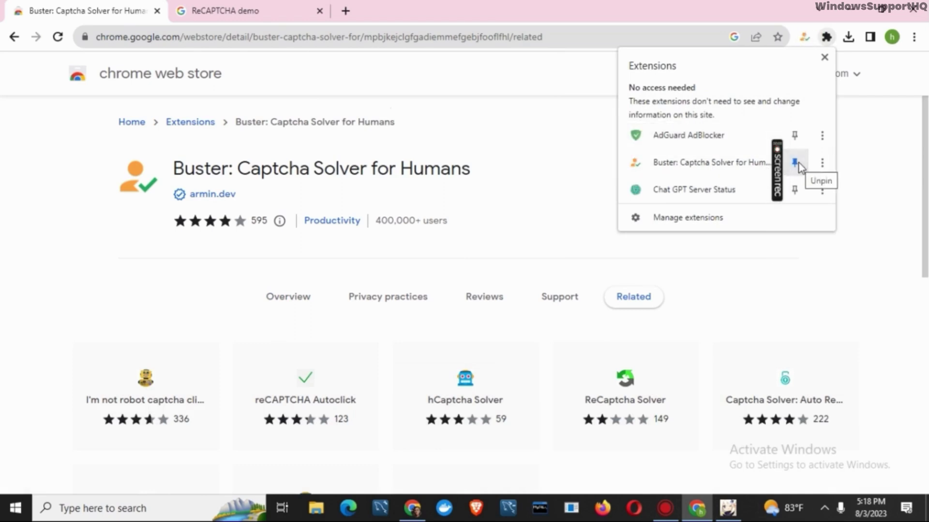
click(860, 268)
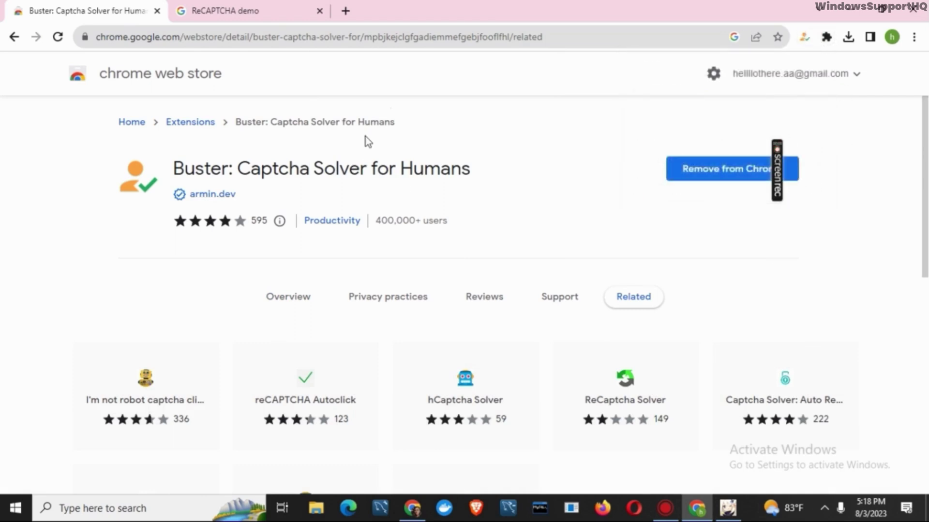
- Reload the reCAPTCHA demo, start the check again and hand the challenge to Buster
click(225, 10)
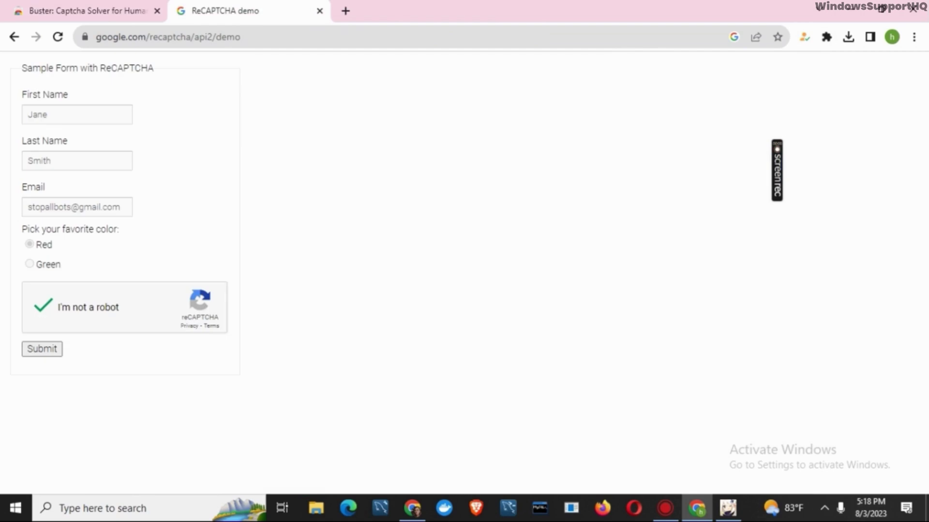
click(55, 39)
click(40, 307)
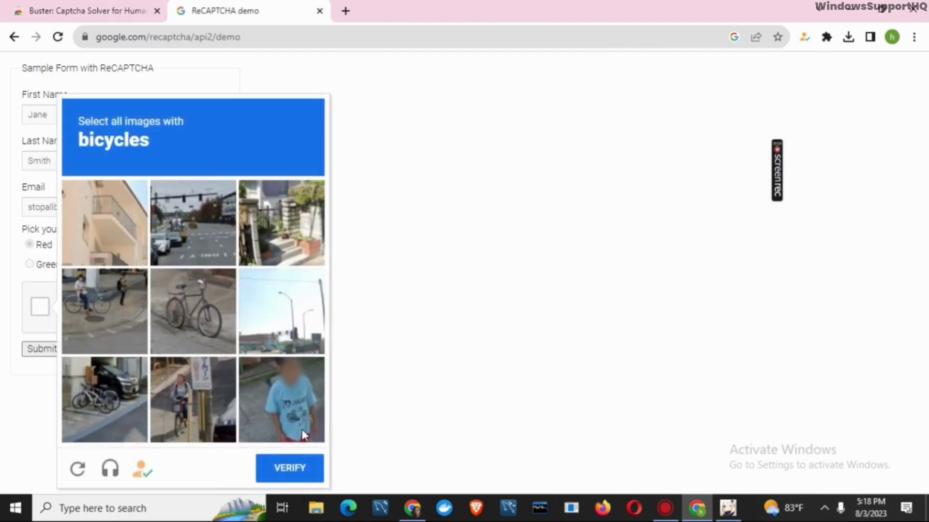
click(142, 469)
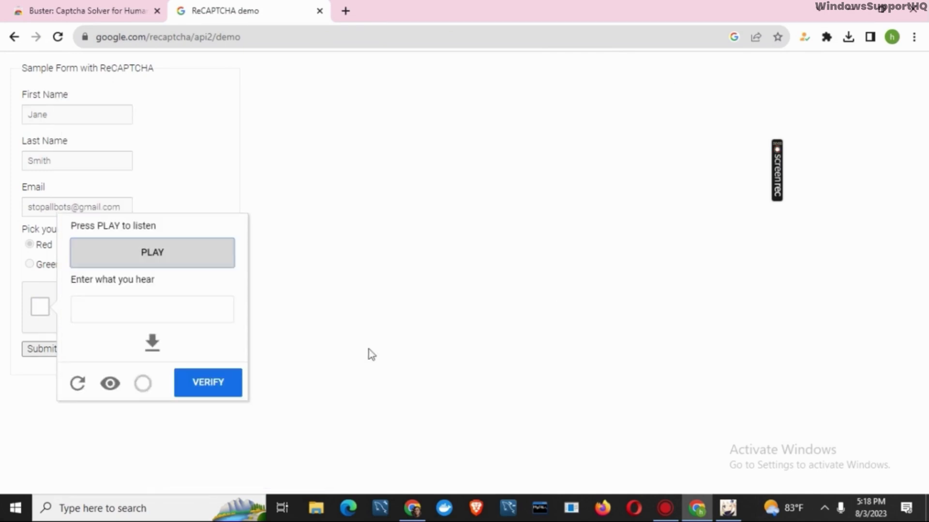